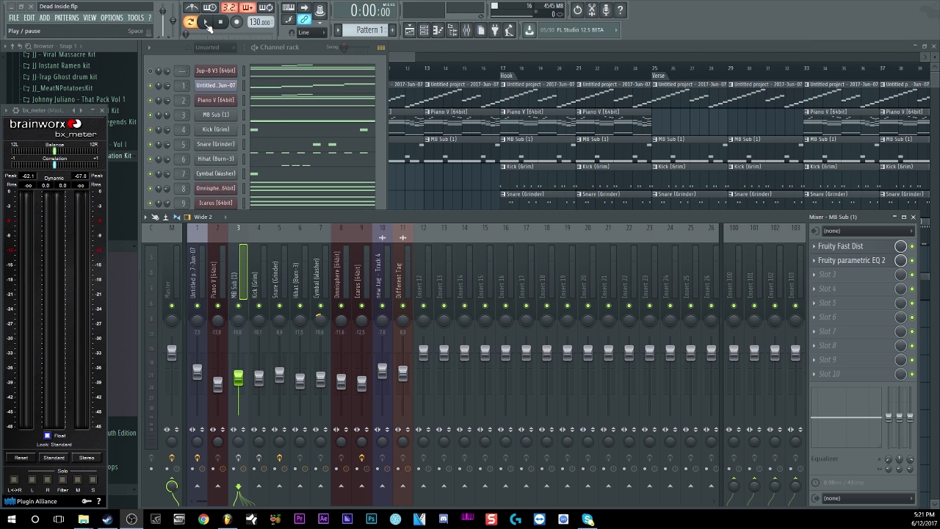
Play the pattern twice to compare the full mix with the MB Sub effects enabled and bypassed
left_click(207, 25)
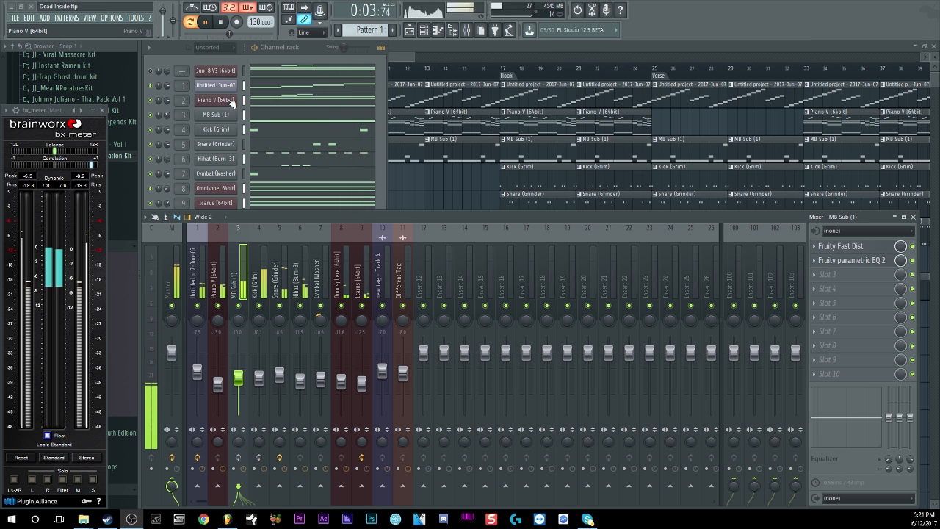
left_click(223, 22)
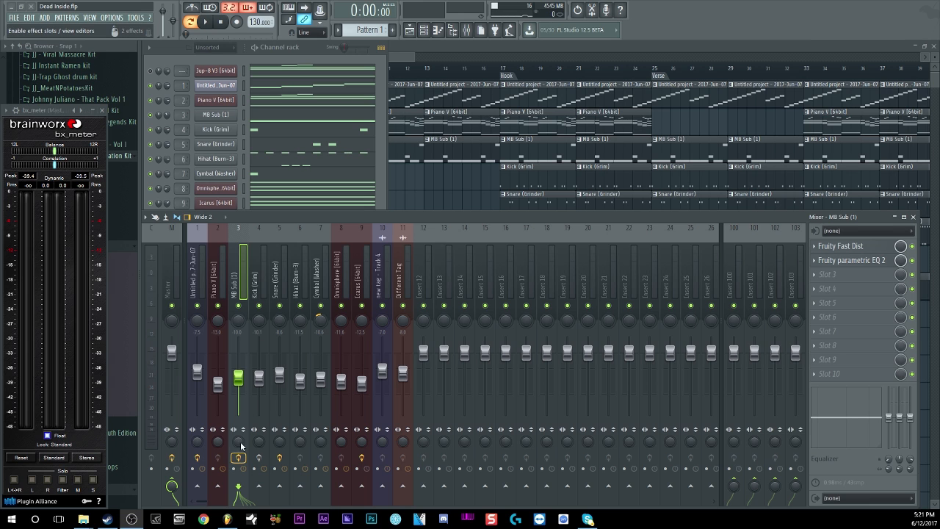
left_click(206, 23)
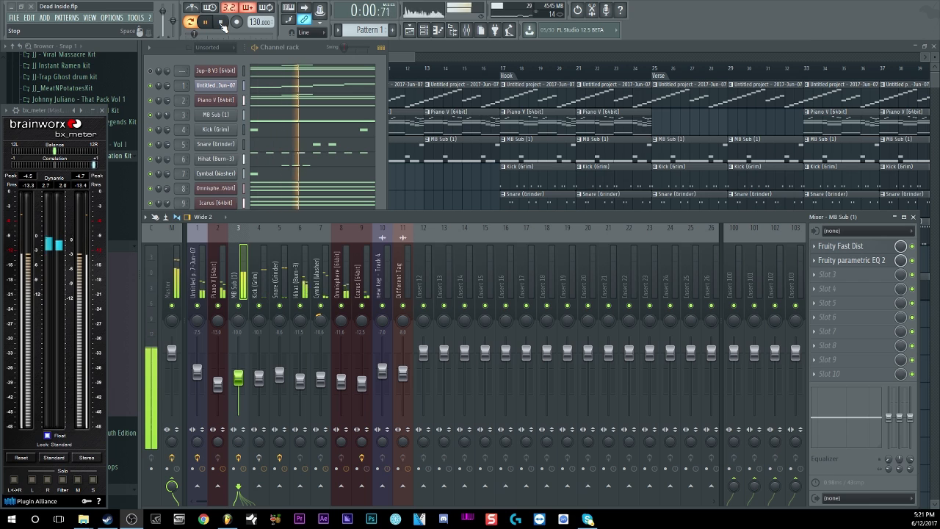
left_click(223, 23)
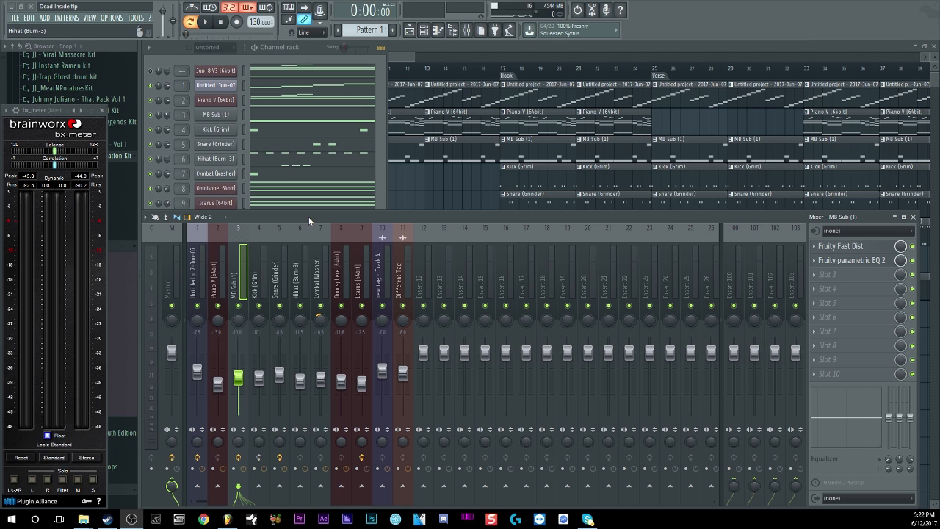
Solo the MB Sub mixer track and raise its volume to about -8.1 dB while auditioning the pattern
right_click(239, 306)
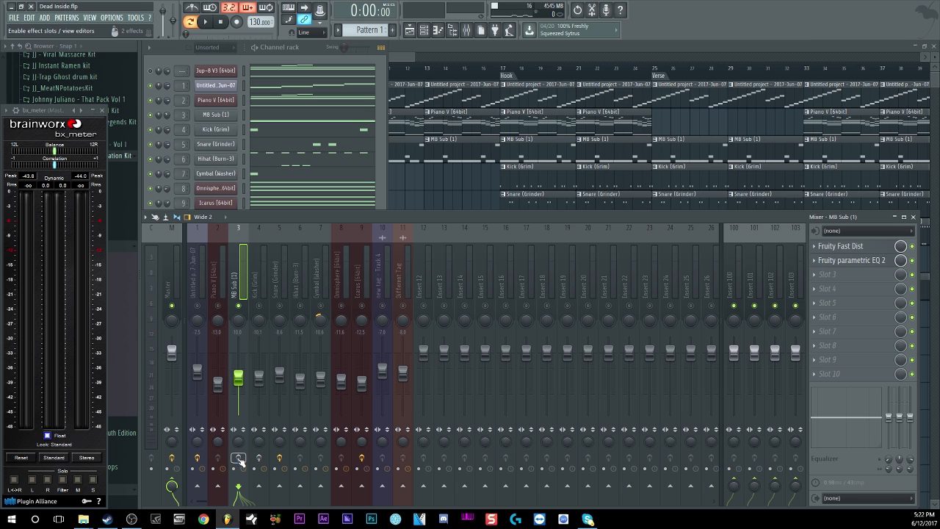
key("space")
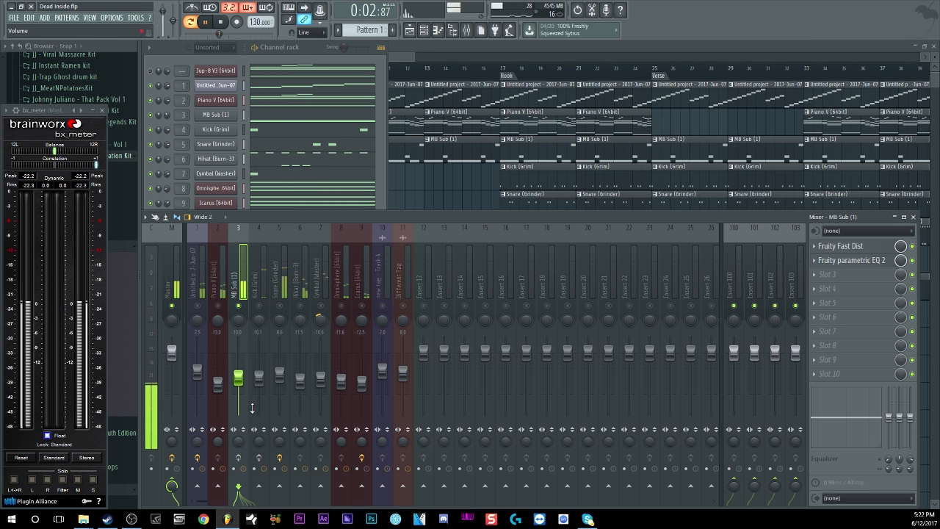
left_click_drag(238, 378, 237, 374)
key("space")
key("space")
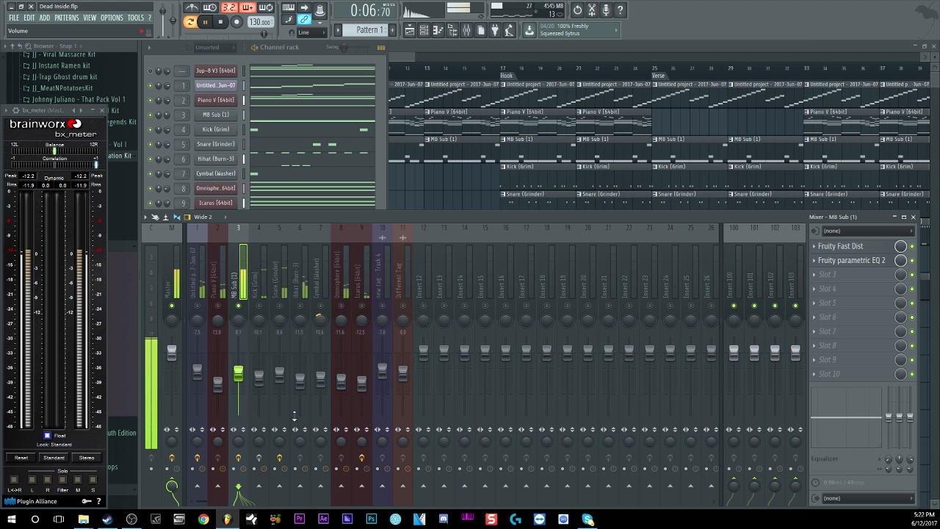
key("space")
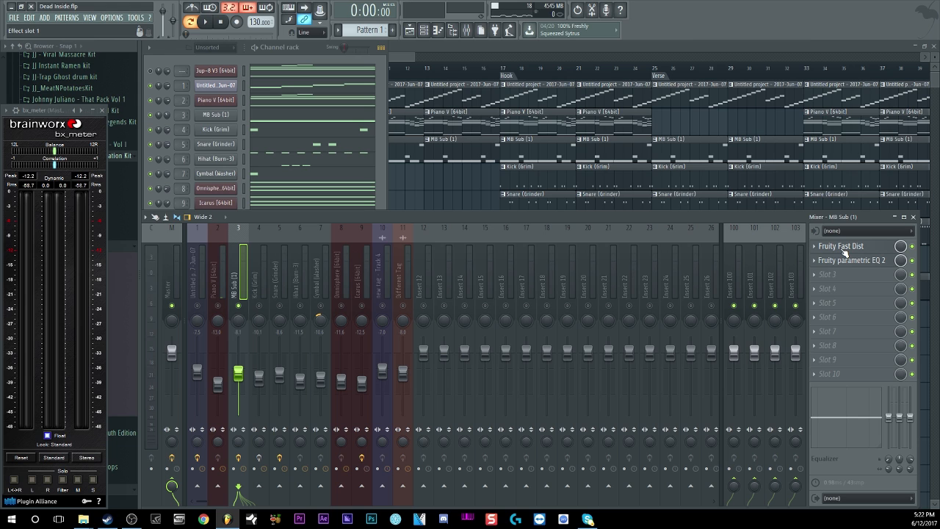
Open MB Sub's Fruity Fast Dist and Fruity parametric EQ 2, detach the EQ, and arrange both windows so they do not overlap
left_click(844, 247)
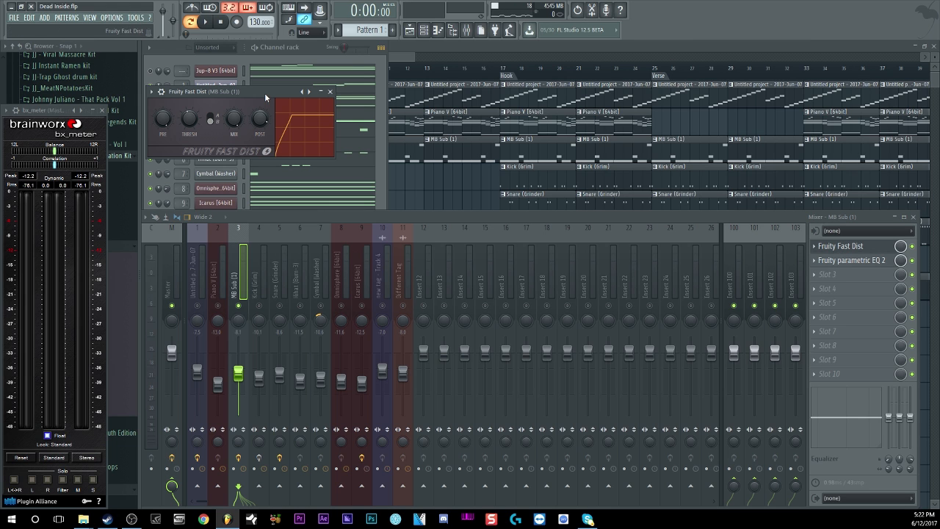
left_click_drag(264, 92, 507, 147)
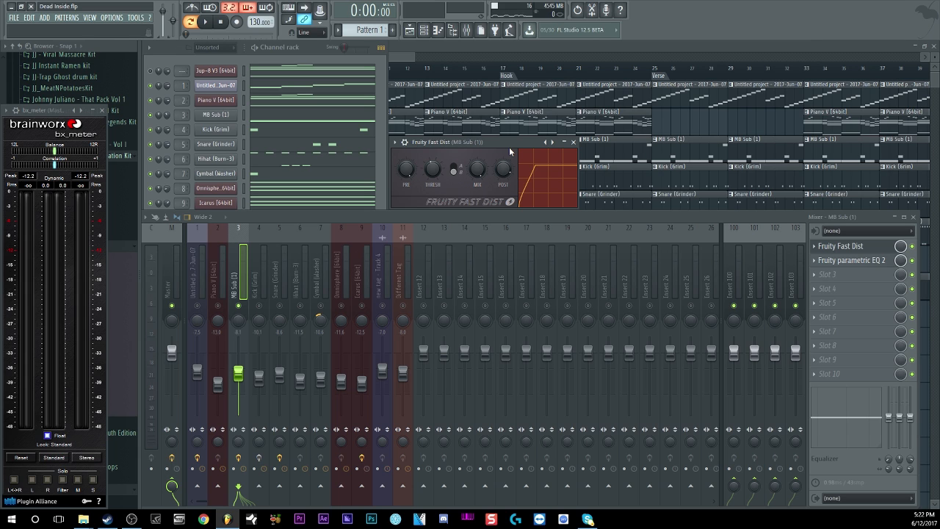
left_click(876, 262)
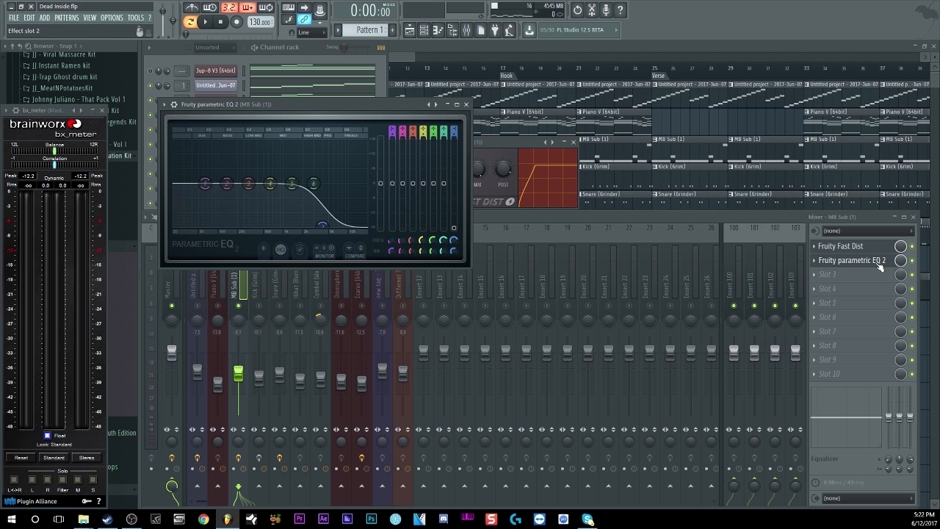
left_click(163, 108)
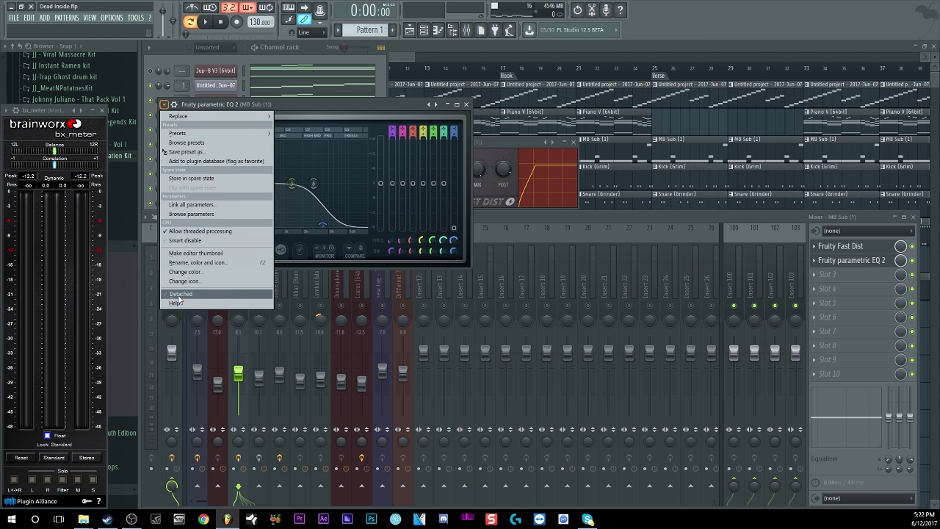
left_click(202, 293)
left_click_drag(294, 106, 280, 222)
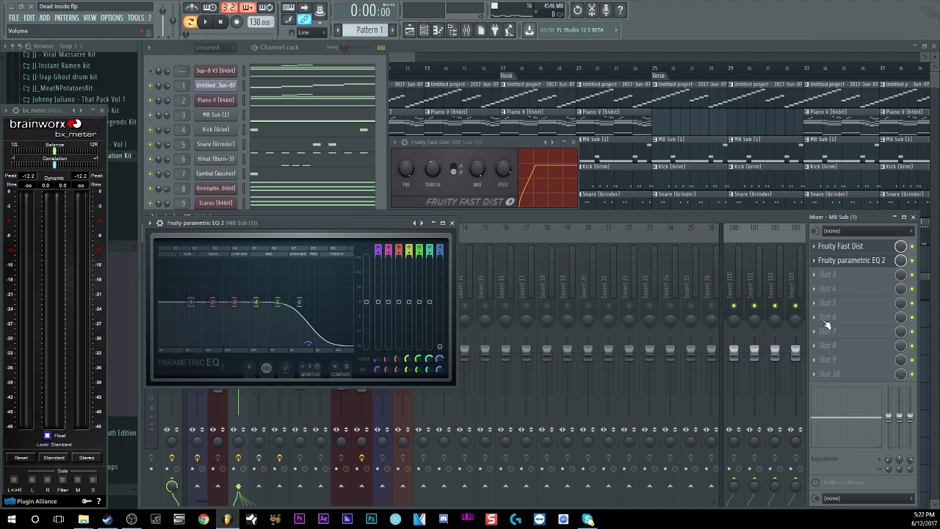
Reset band 7 of MB Sub's Fruity parametric EQ 2 so the curve is flat
left_click_drag(308, 343, 349, 304)
right_click(351, 305)
left_click(365, 318)
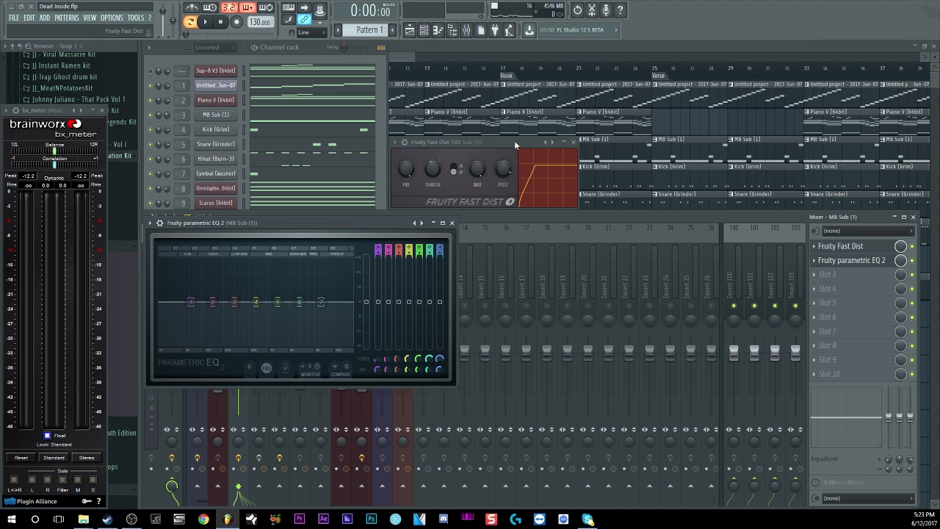
Play the soloed MB Sub with Fruity Fast Dist enabled and bypassed, comparing its spectrum in the EQ
left_click(206, 22)
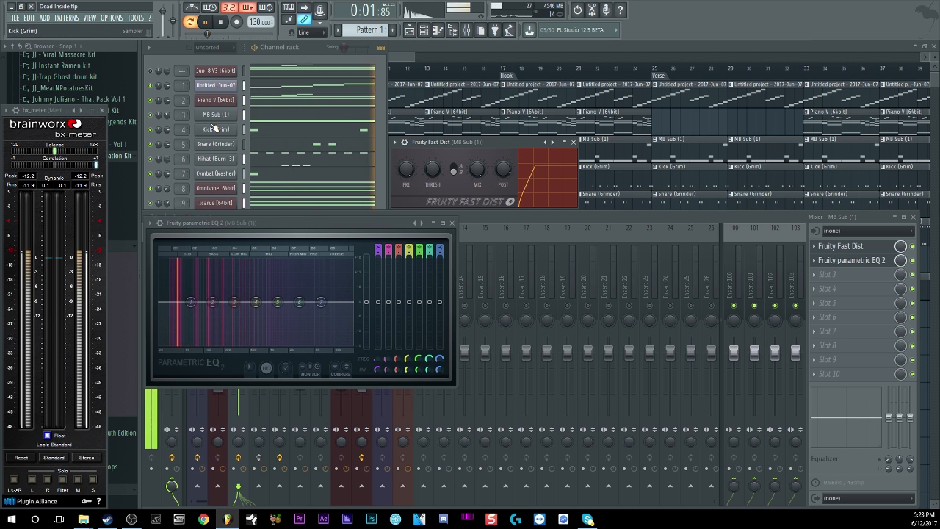
left_click(222, 22)
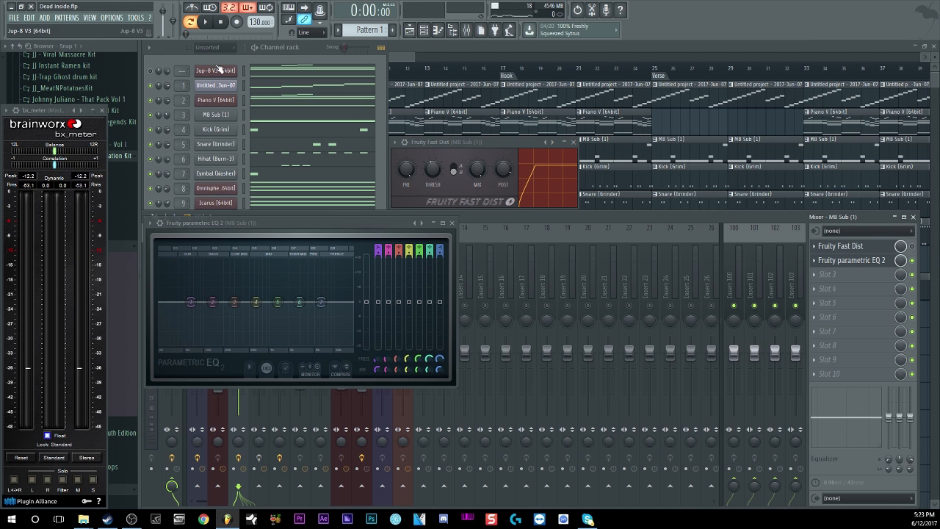
key("space")
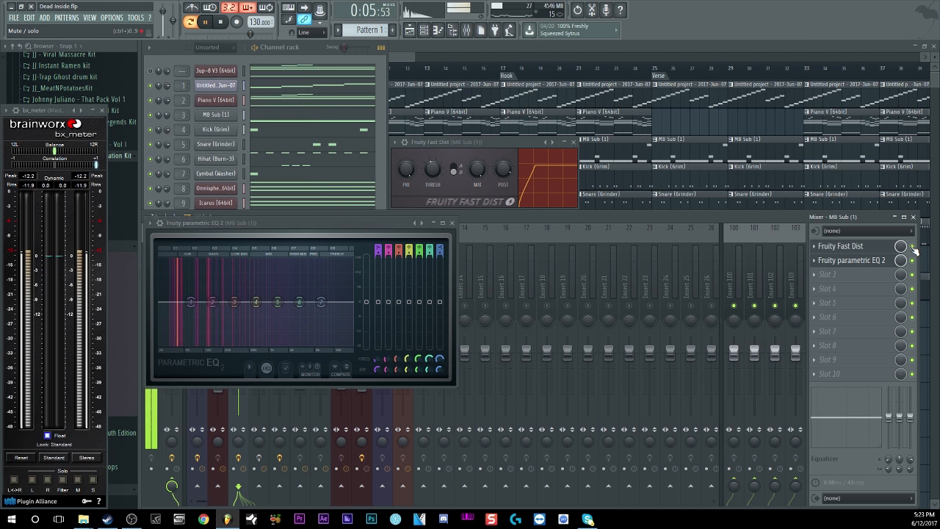
key("space")
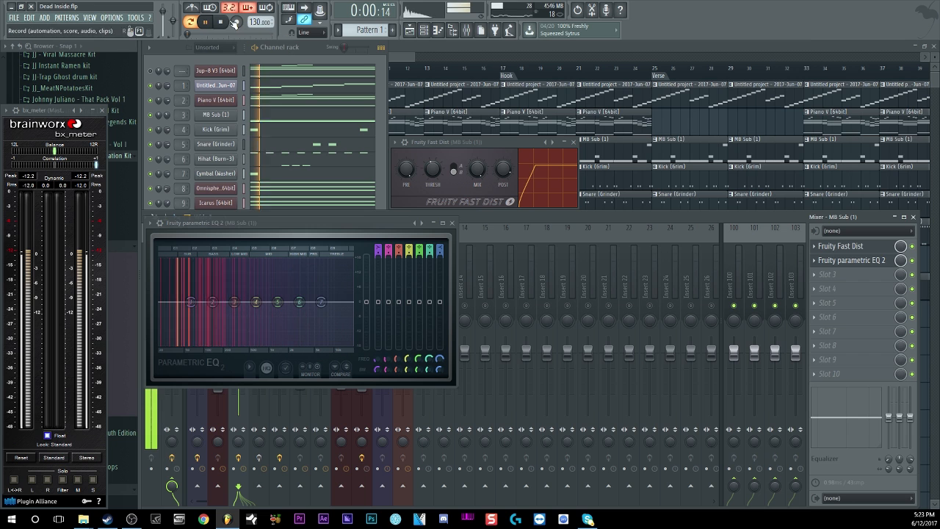
Enlarge the parametric EQ window and replay MB Sub while switching Fruity Fast Dist between bypassed and enabled
left_click_drag(453, 382, 680, 500)
left_click_drag(292, 226, 286, 215)
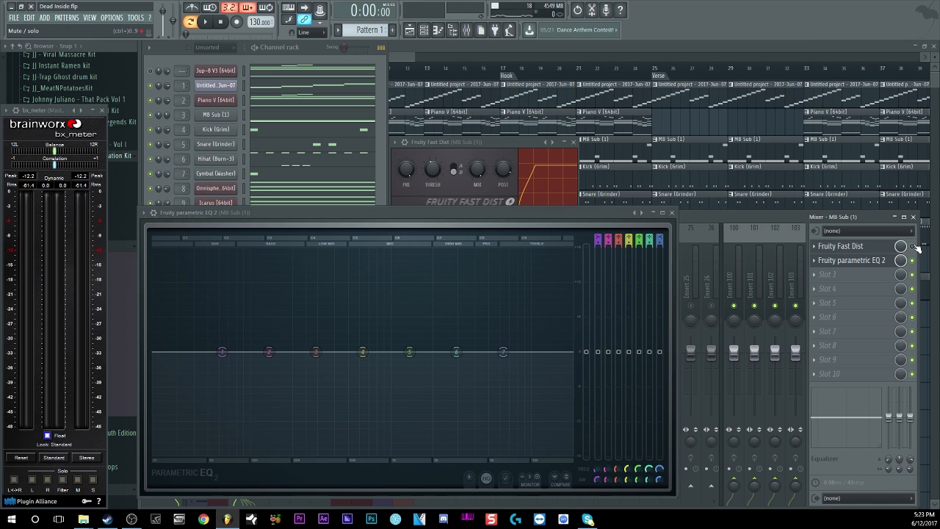
key("space")
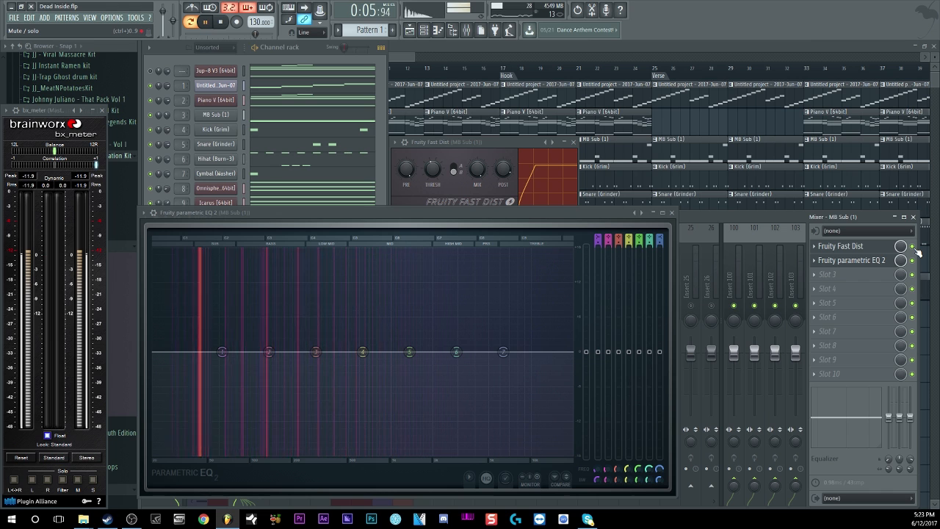
key("space")
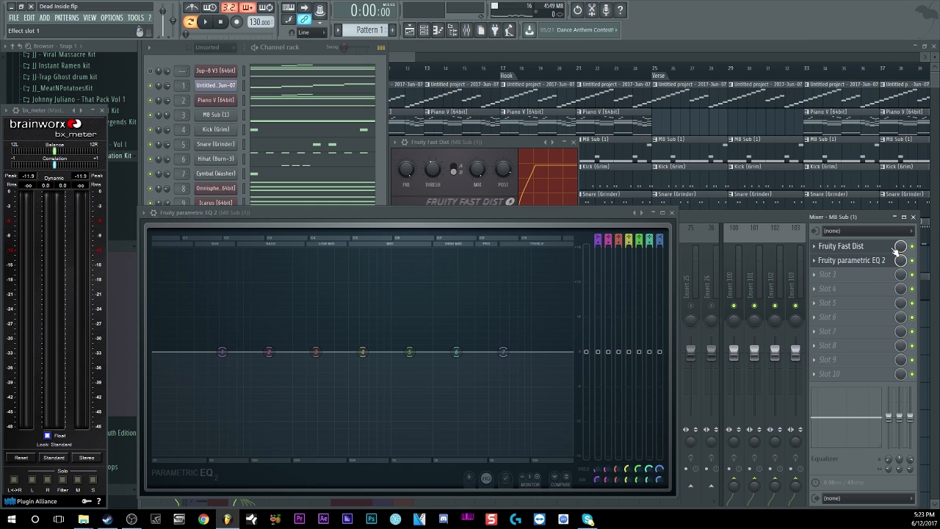
Bring Fruity Fast Dist into focus and audition the distorted sub, examining its upper frequencies in the EQ
mouse_move(486, 142)
left_mouse_down()
mouse_move(487, 119)
mouse_move(485, 141)
left_mouse_up()
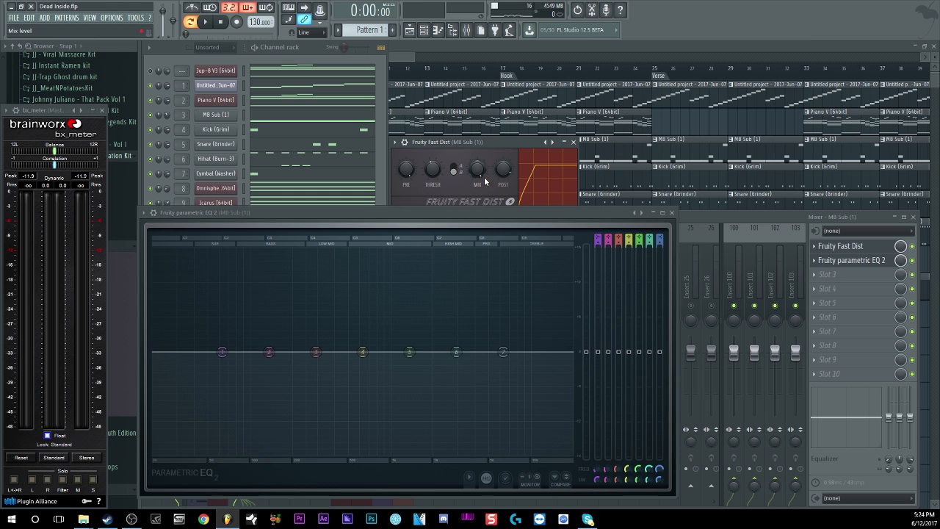
left_click(913, 246)
key("space")
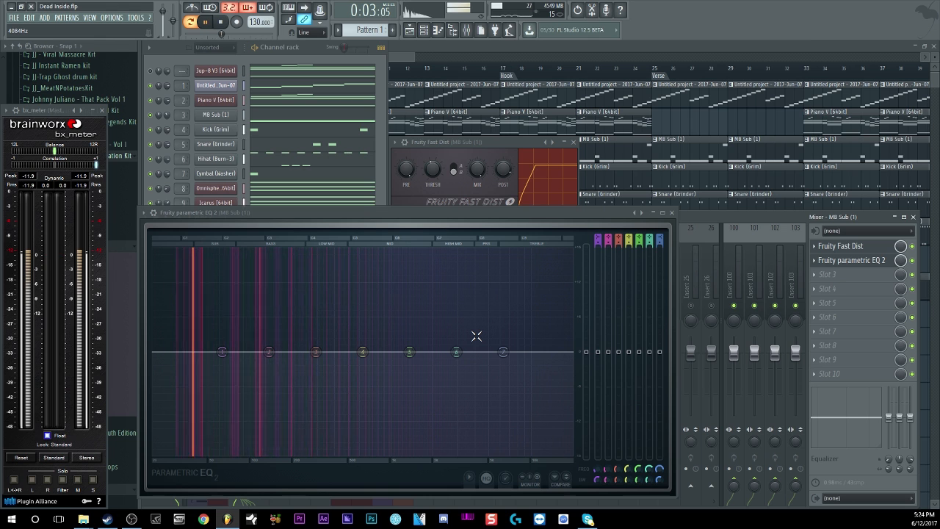
key("space")
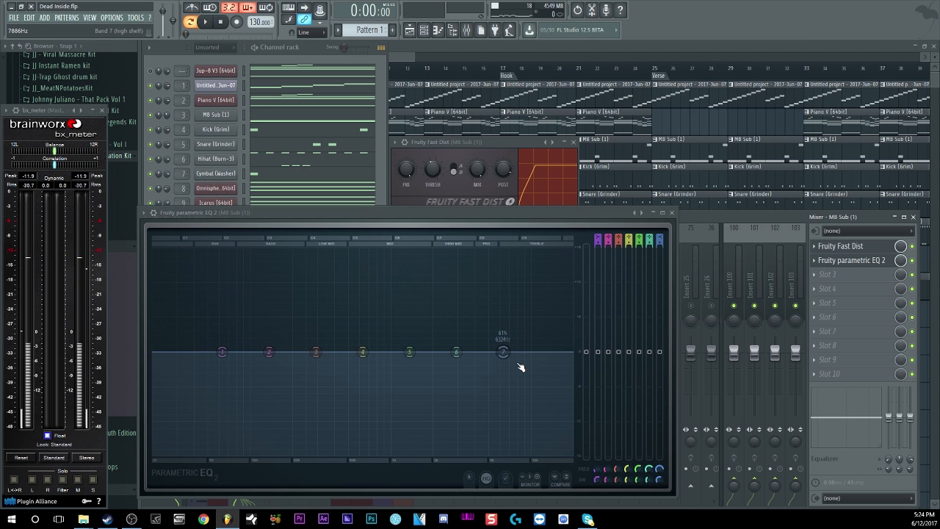
Pull the EQ's band 7 high shelf fully down at about 4320 Hz while MB Sub plays
key("space")
left_click_drag(512, 359, 479, 452)
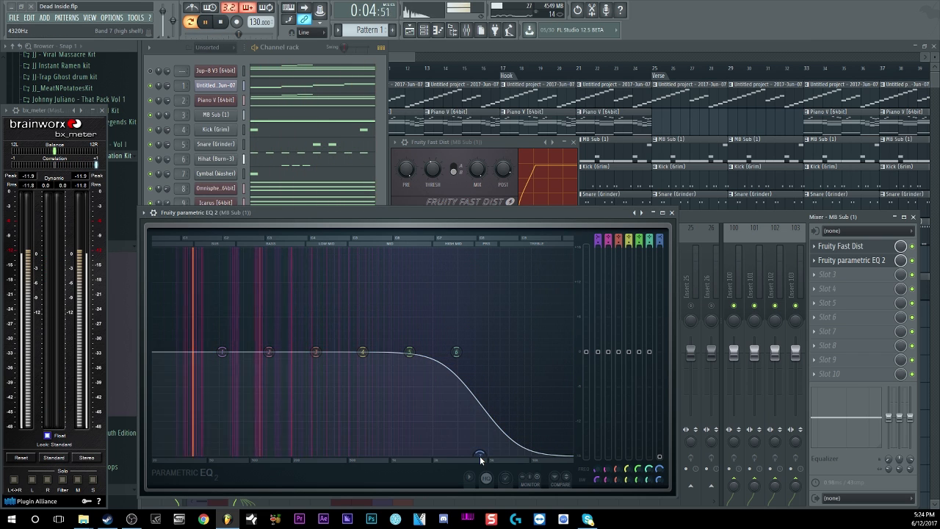
key("space")
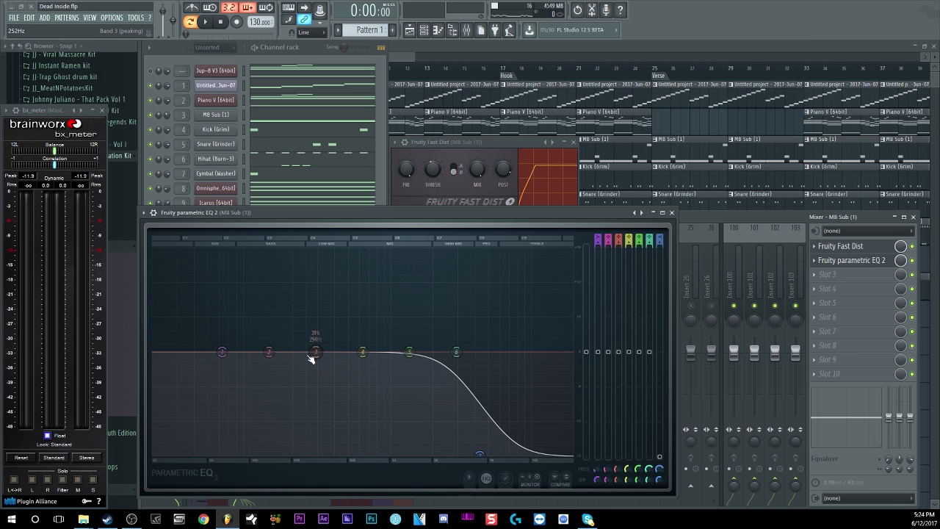
Boost EQ band 3 slightly at about 300 Hz while MB Sub plays
key("space")
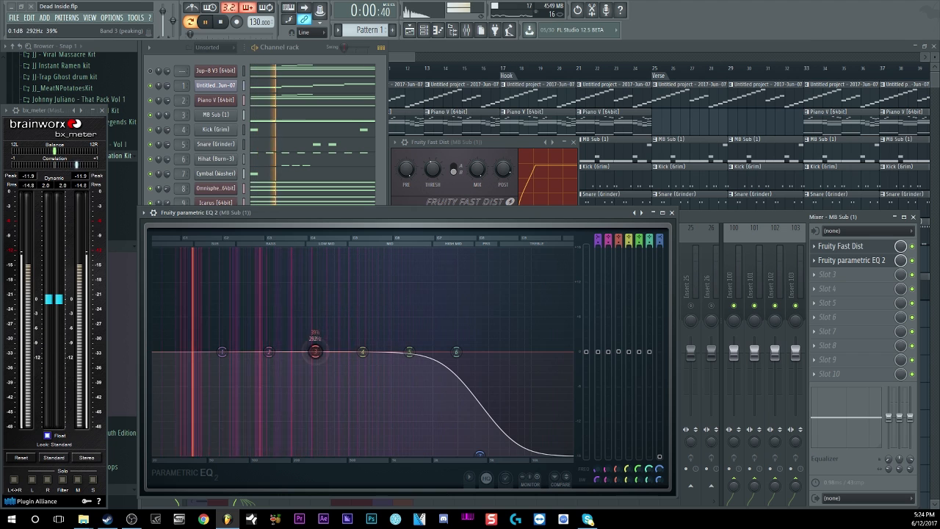
left_click_drag(318, 361, 319, 331)
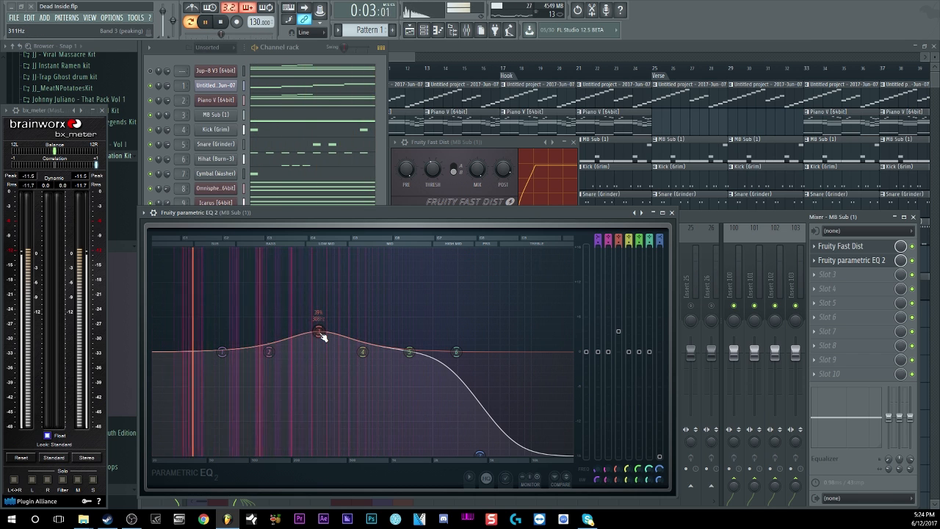
key("space")
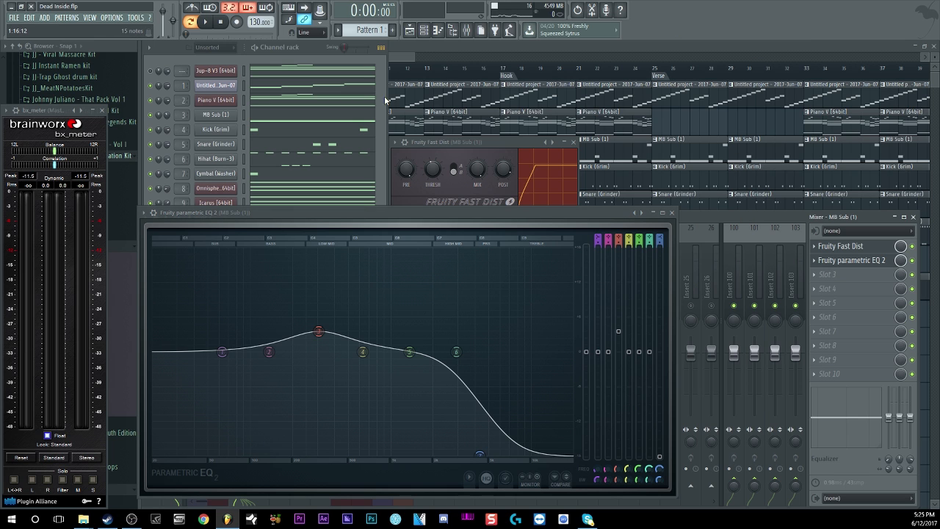
Turn off the EQ window's Detached option, bring the playlist and mixer back into view, and unsolo MB Sub
left_click(398, 51)
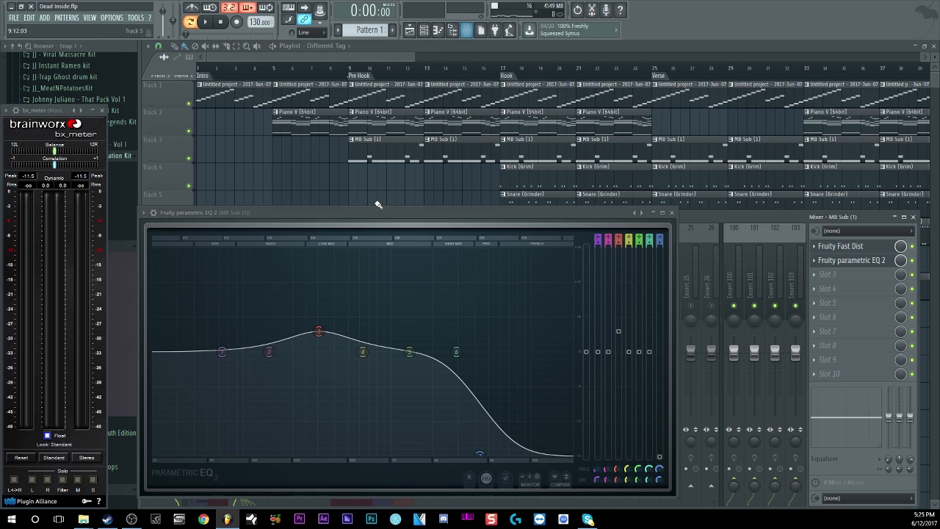
left_click(153, 212)
left_click(164, 402)
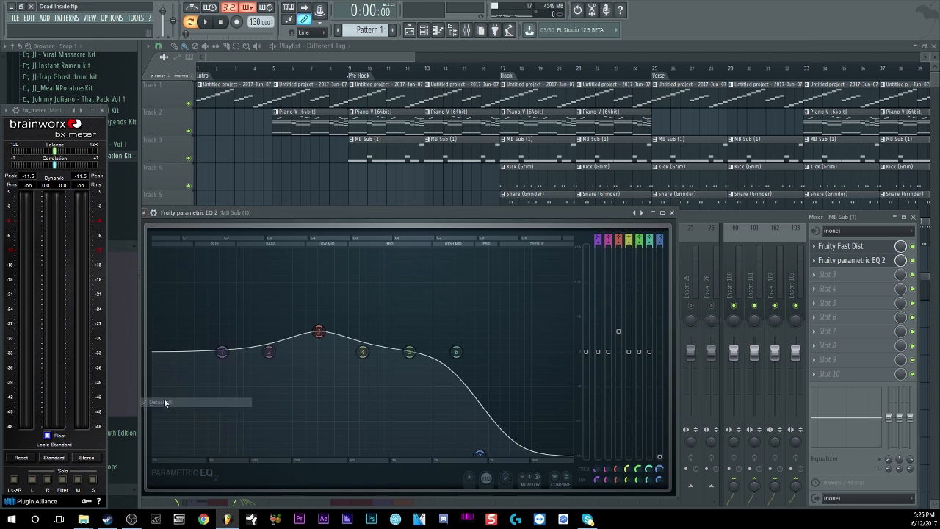
left_click(707, 219)
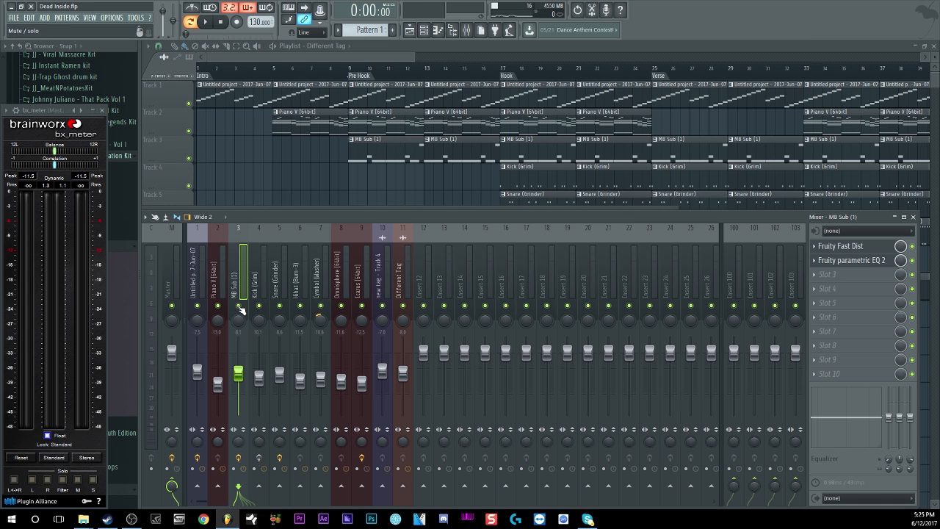
Lower the MB Sub volume to about -9 dB while playing the full mix, and select the Kick (Grim) track
key("space")
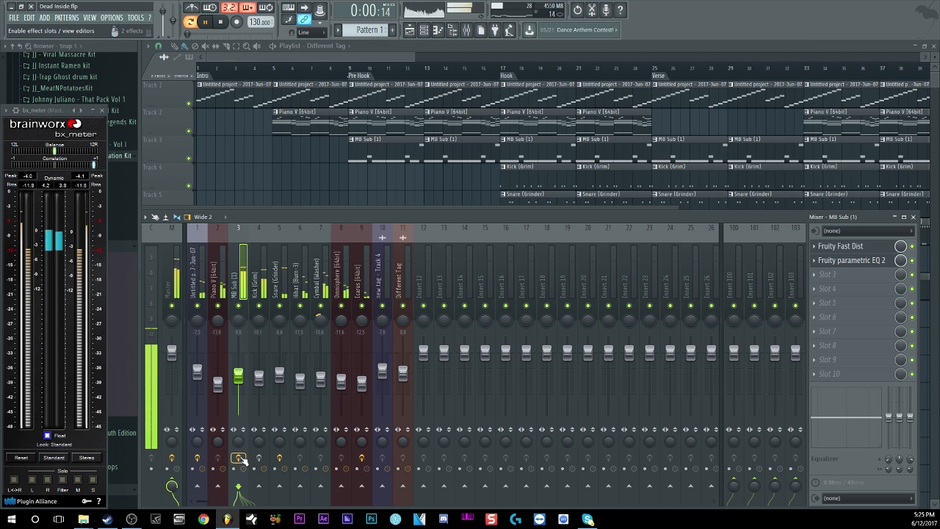
key("space")
left_click(259, 297)
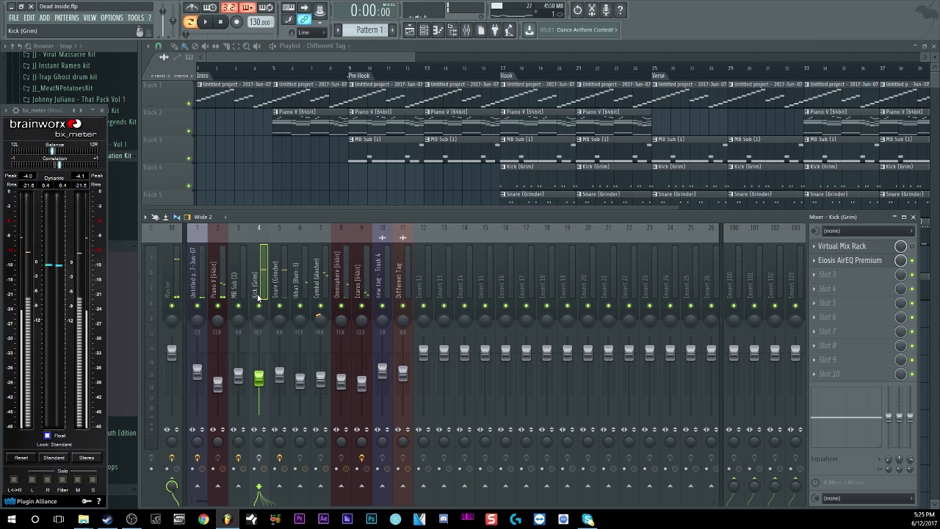